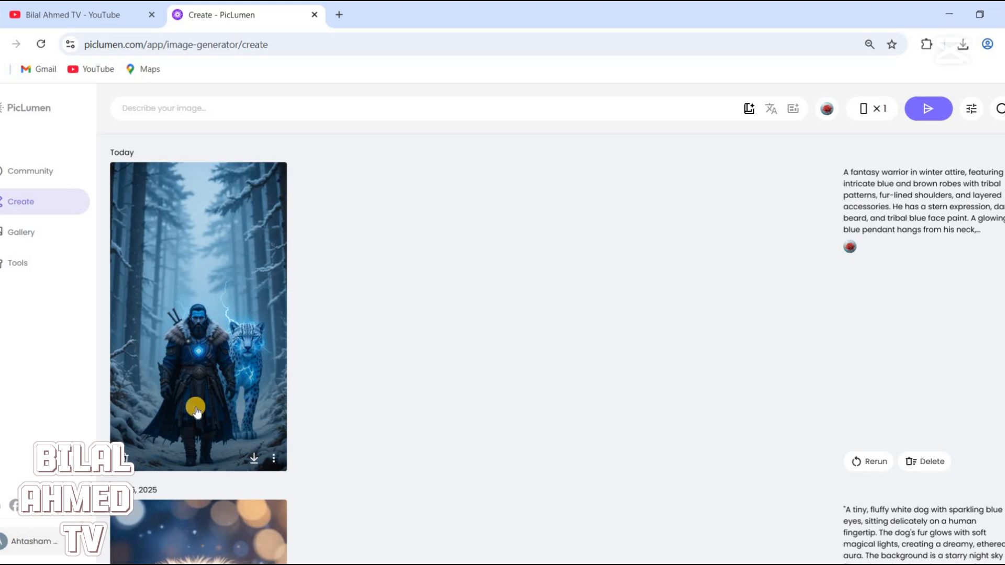
Download the generated image of the fantasy warrior with the glowing snow leopard from PicLumen
left_click(252, 460)
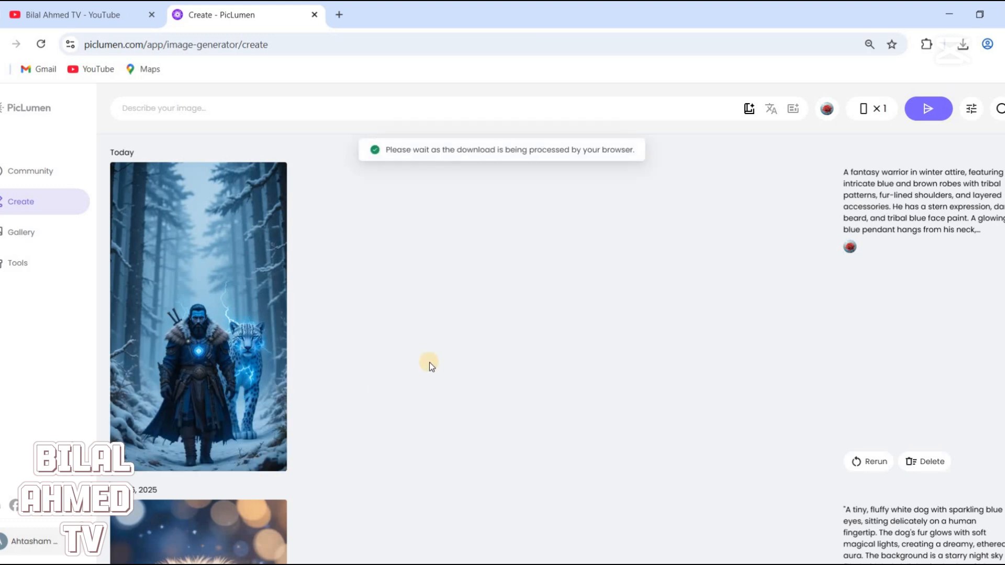
Open the DigenAI website in a new browser tab and start creating a new video
left_click(341, 15)
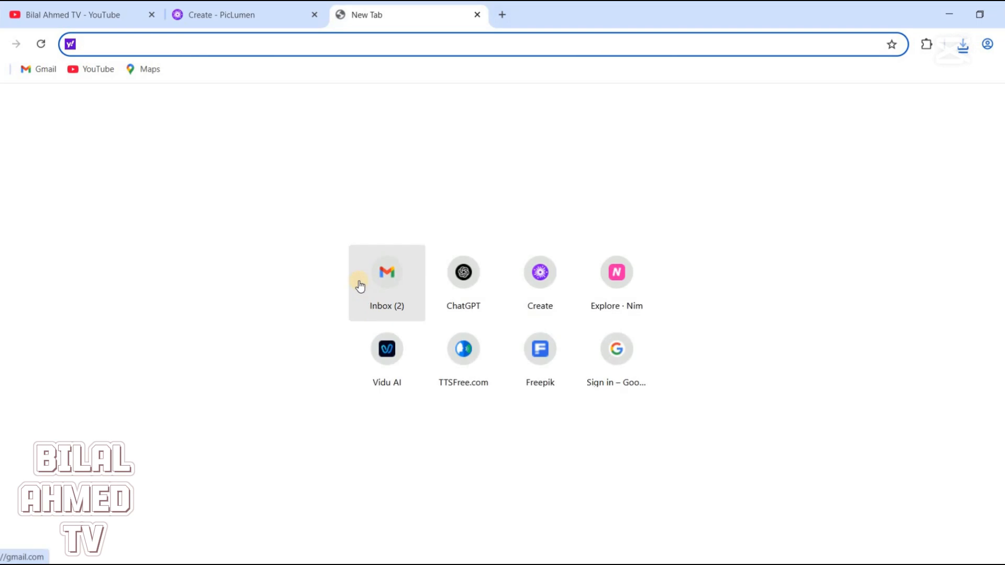
left_click(267, 11)
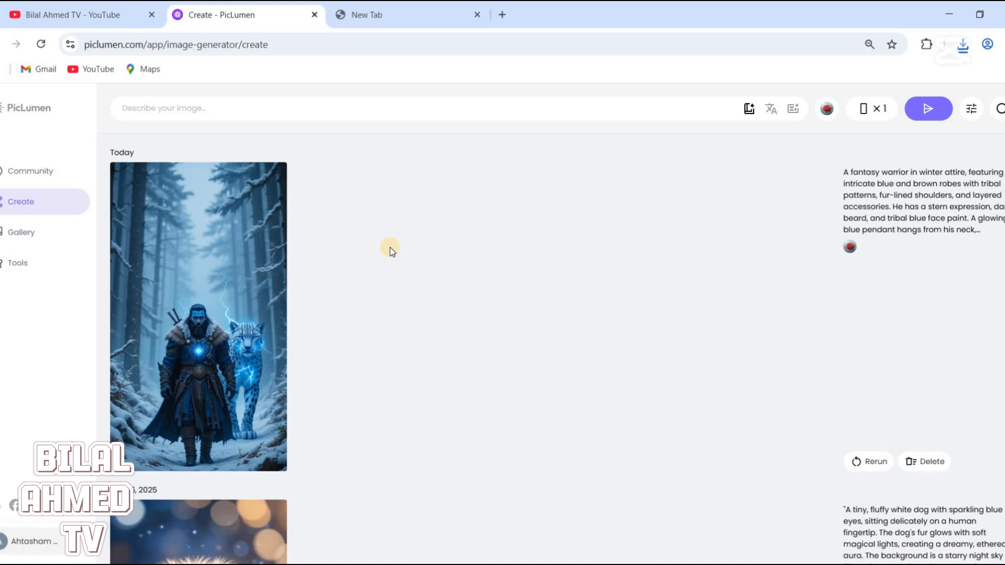
left_click(401, 18)
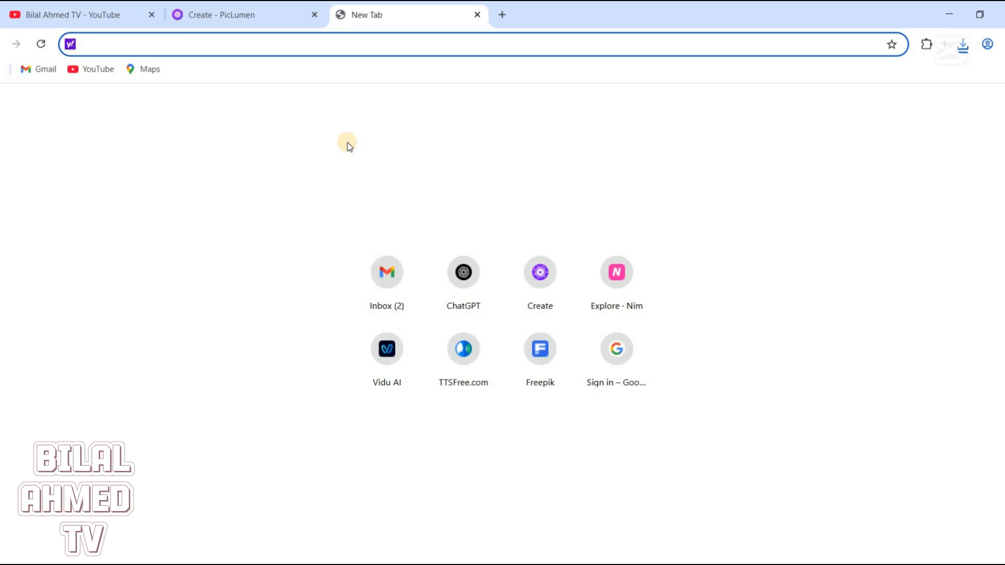
type("dig")
key("Return")
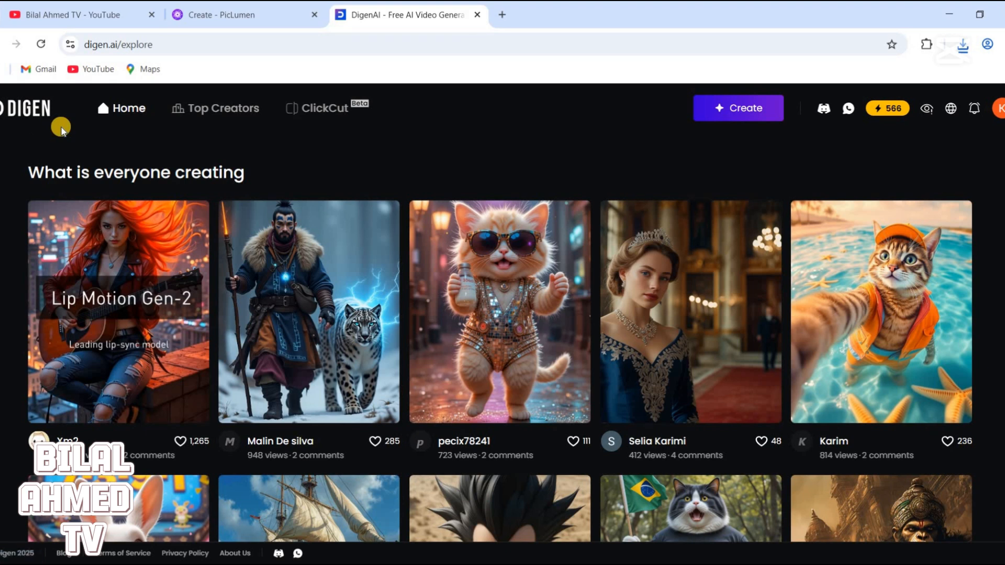
left_click(742, 118)
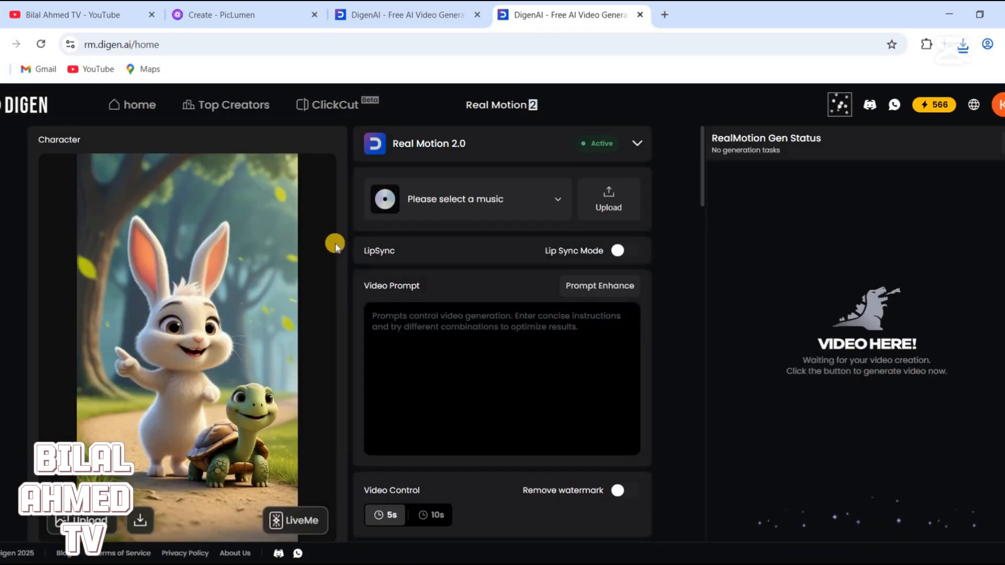
Upload the downloaded warrior and snow leopard image from the Downloads folder as the DigenAI character picture
left_click(280, 11)
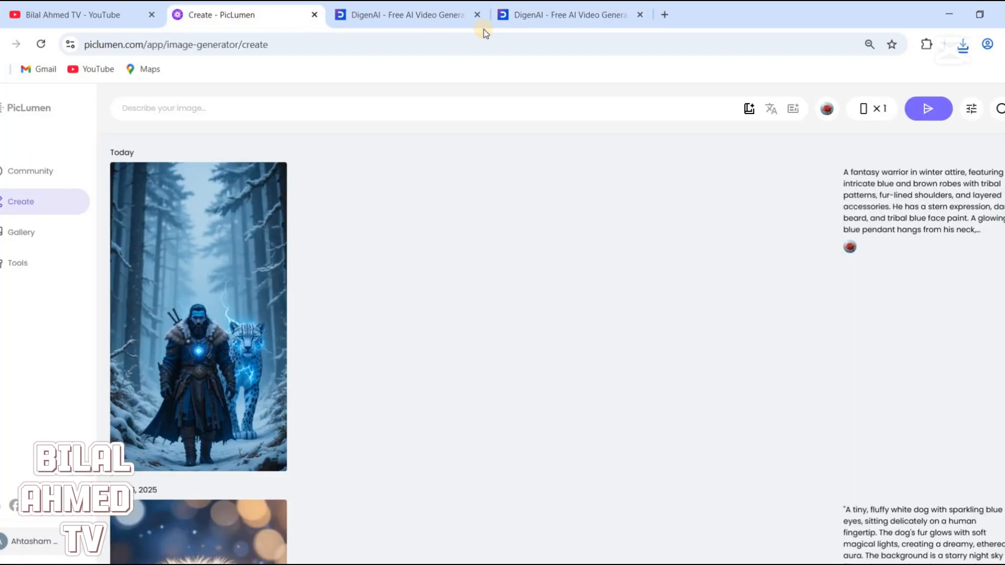
left_click(576, 12)
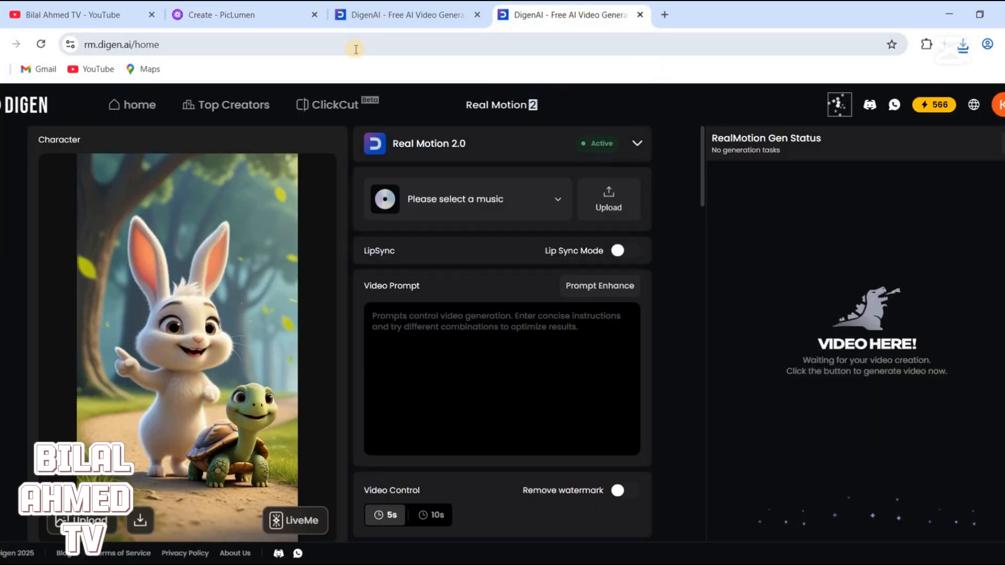
left_click(187, 338)
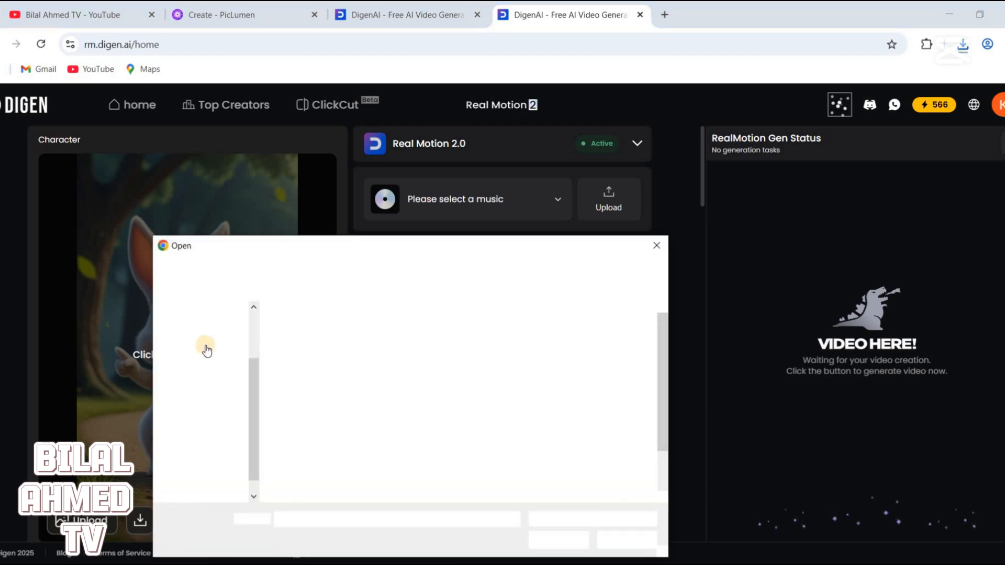
left_click(203, 399)
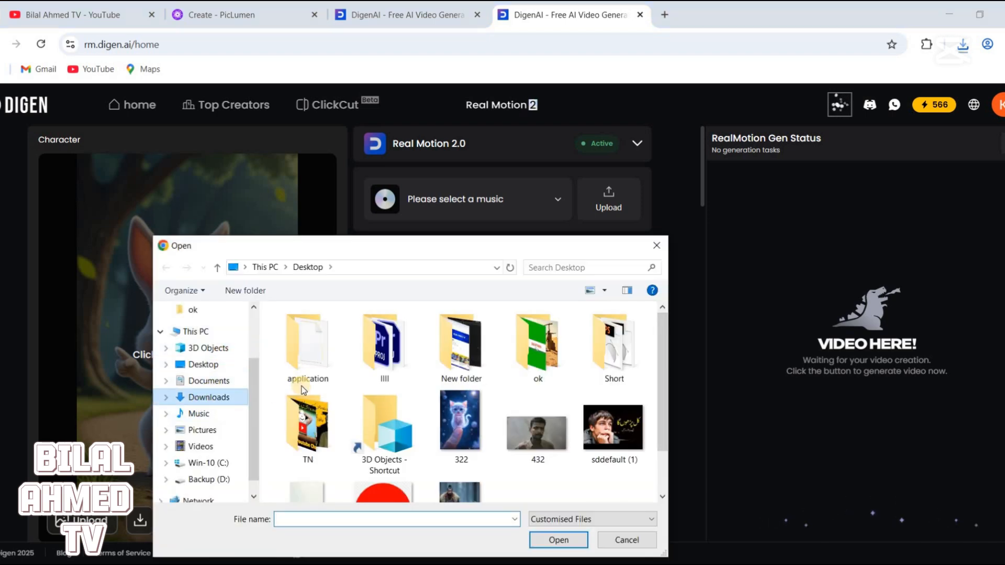
left_click(343, 372)
double_click(342, 372)
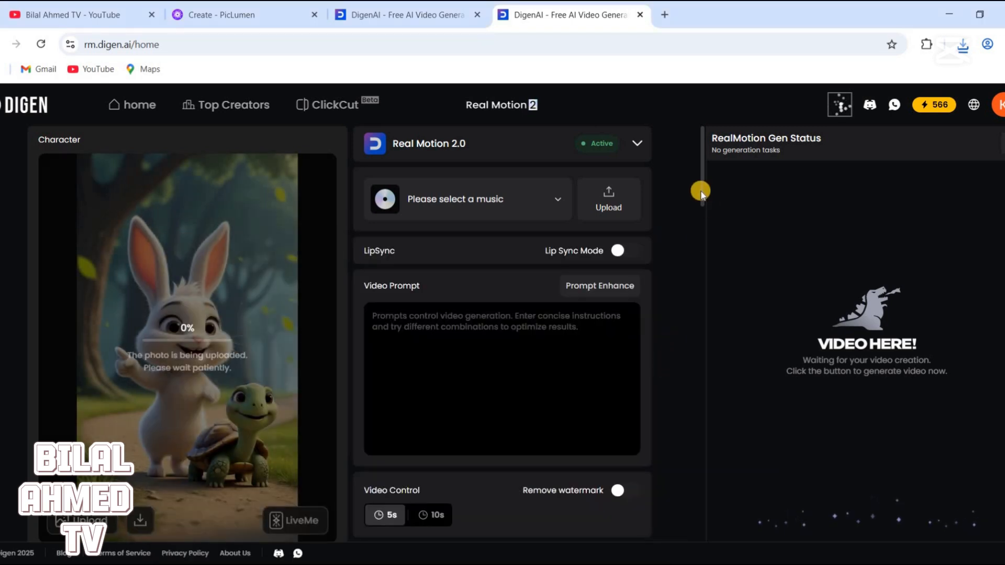
Copy the fantasy warrior image prompt from PicLumen and paste it into DigenAI as the video prompt
left_click(291, 15)
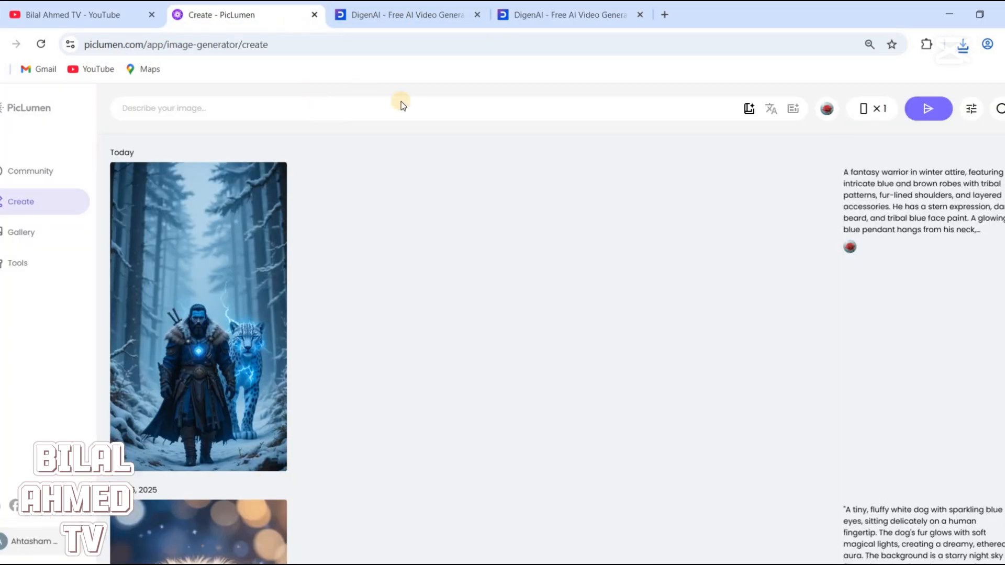
triple_click(927, 214)
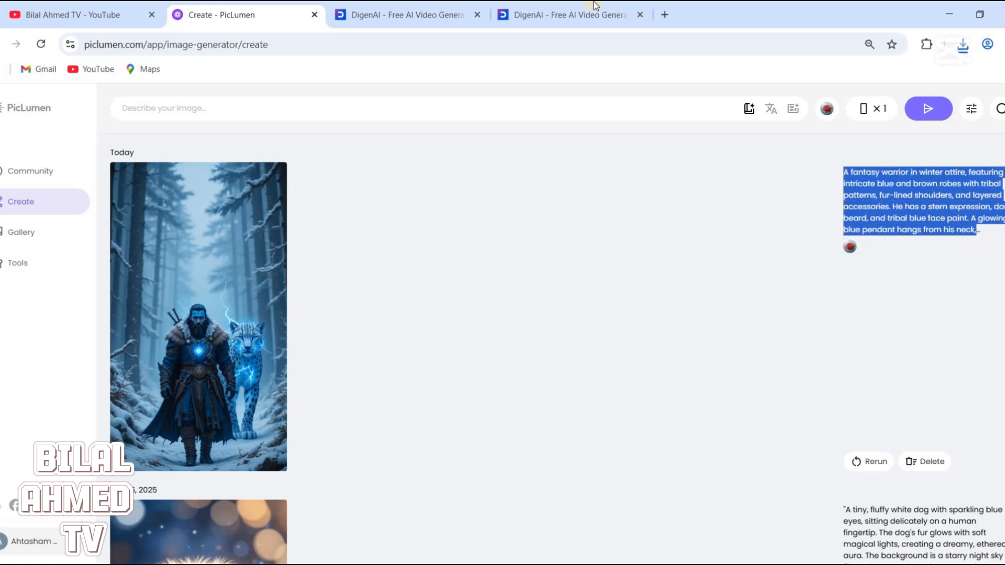
left_click(558, 9)
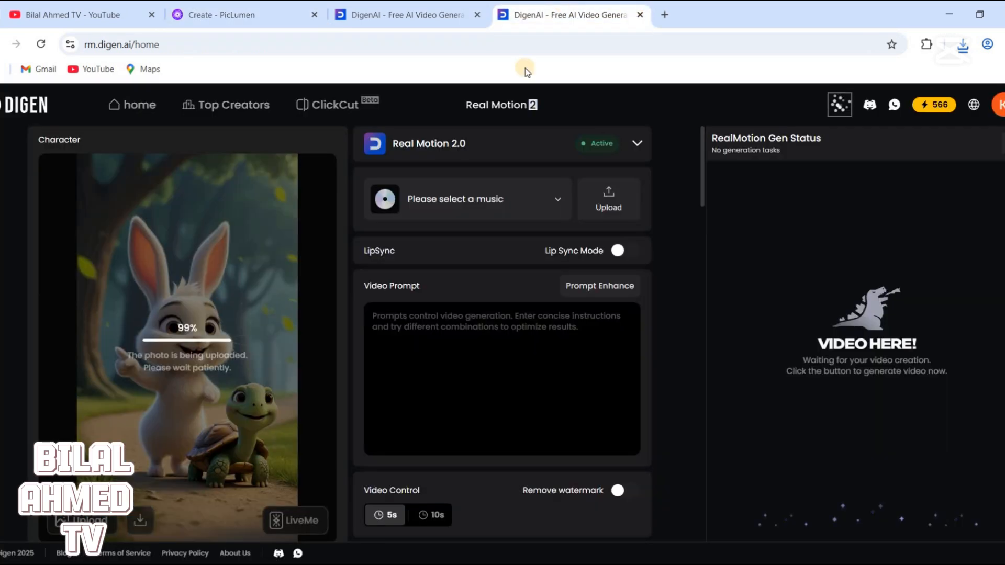
left_click(414, 328)
type("A fantasy warrior in winter attire, featuring intricate blue and brown robes with tribal patterns, fur-lined shoulders, and layered accessories. He has a stern expression, dark beard, and tribal blue face paint. A glowing blue pendant hangs from his neck, illuminating the frosty forest backdrop. Beside him walks a majestic snow leopard with piercing blue eyes and electric blue energy crackling from its body, creating an aura of mystical power. The scene is set in a dense, snowy forest with tall trees and a misty, cold atmosphere. The warrior carries weapons and pouches, prepared for an adventure. Highly detailed, cinematic lighting, and epic fantasy style.")
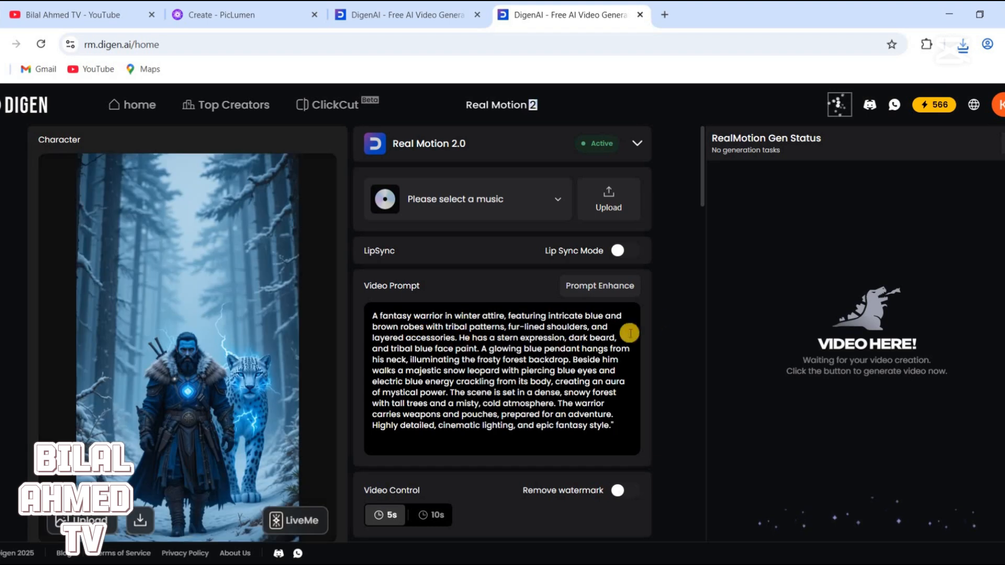
Set the video duration to 10s and generate the warrior video with Real Motion 2.0
scroll(702, 209, "down", 2)
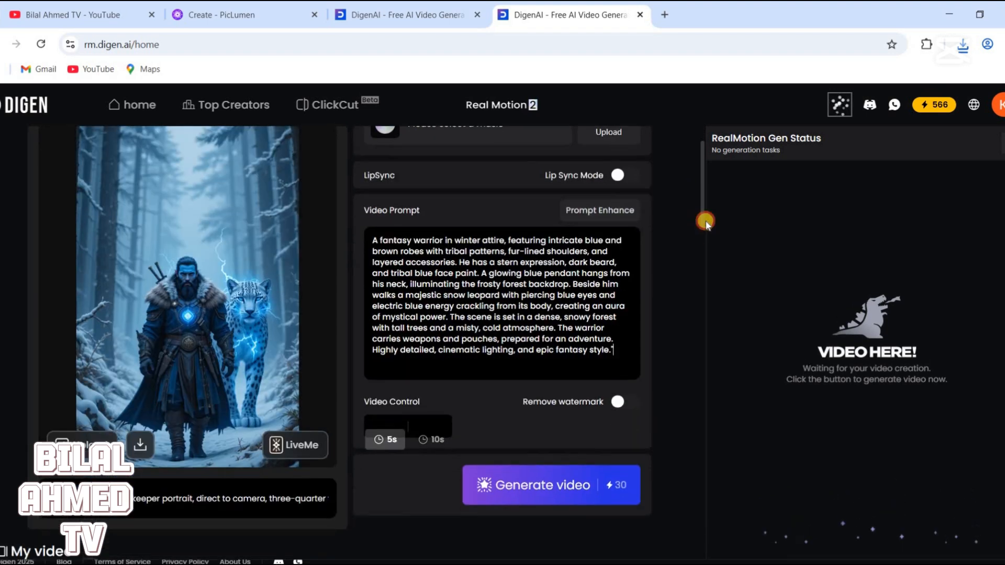
left_click(390, 401)
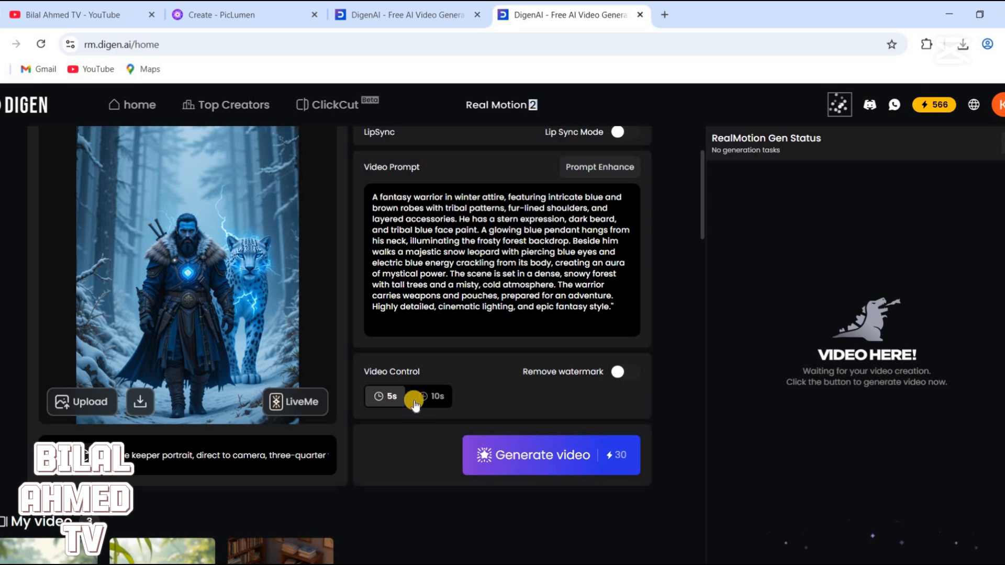
left_click(438, 398)
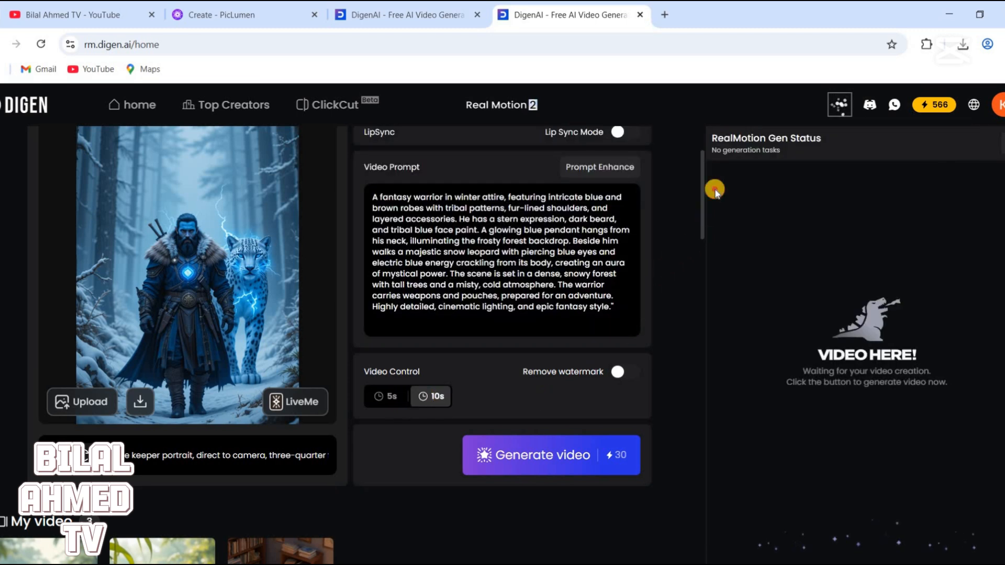
scroll(713, 186, "up", 3)
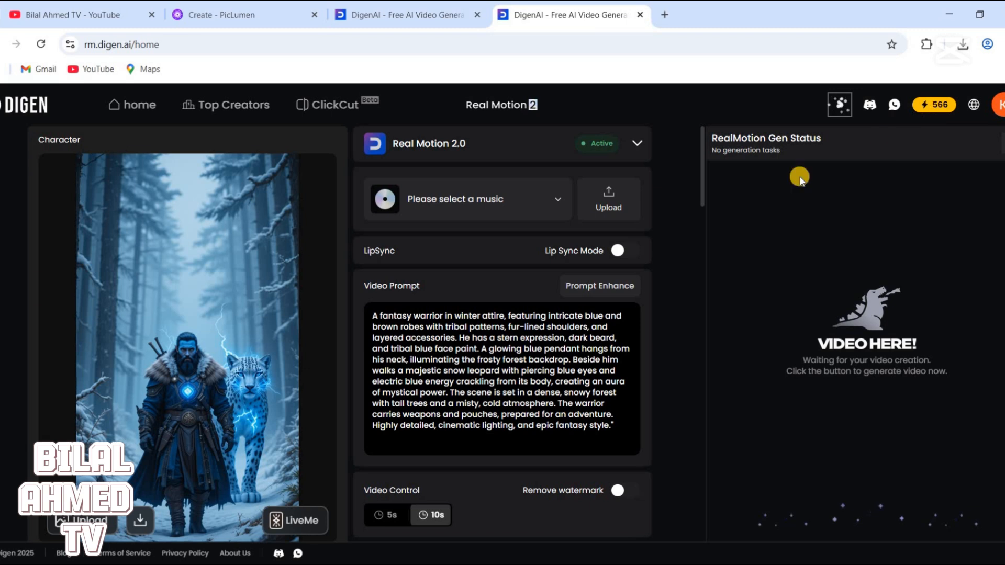
scroll(702, 243, "down", 5)
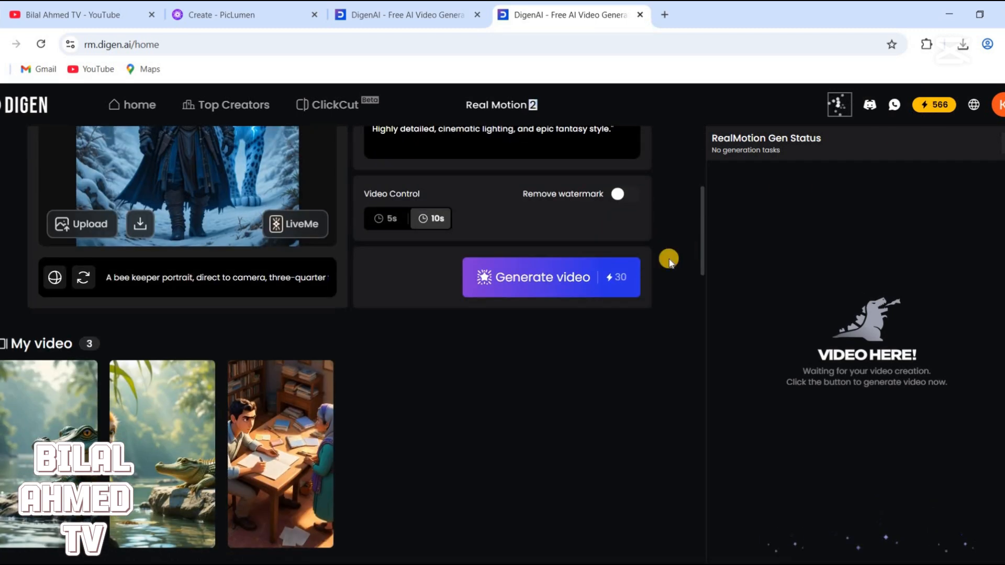
left_click_drag(701, 233, 712, 192)
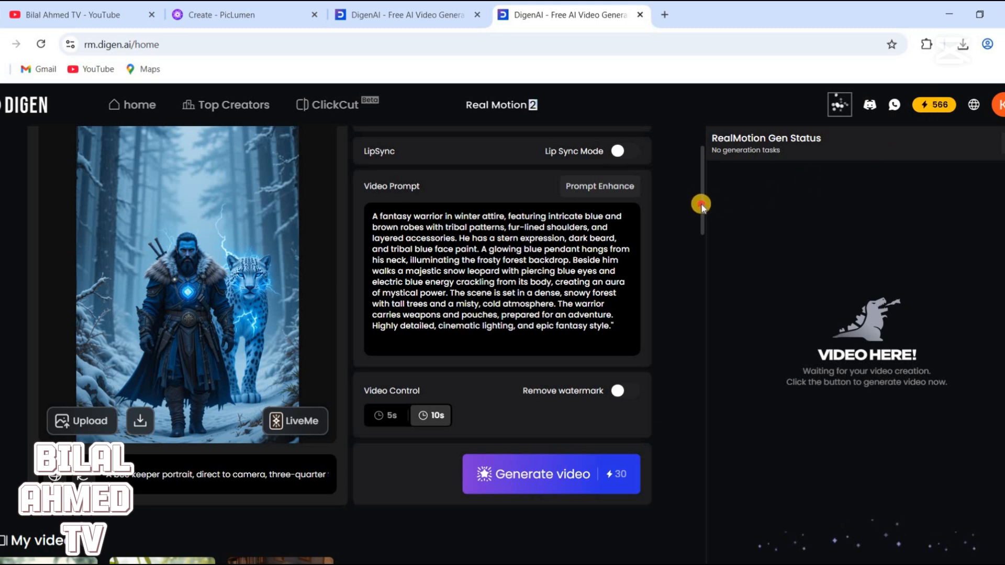
left_click_drag(701, 204, 702, 214)
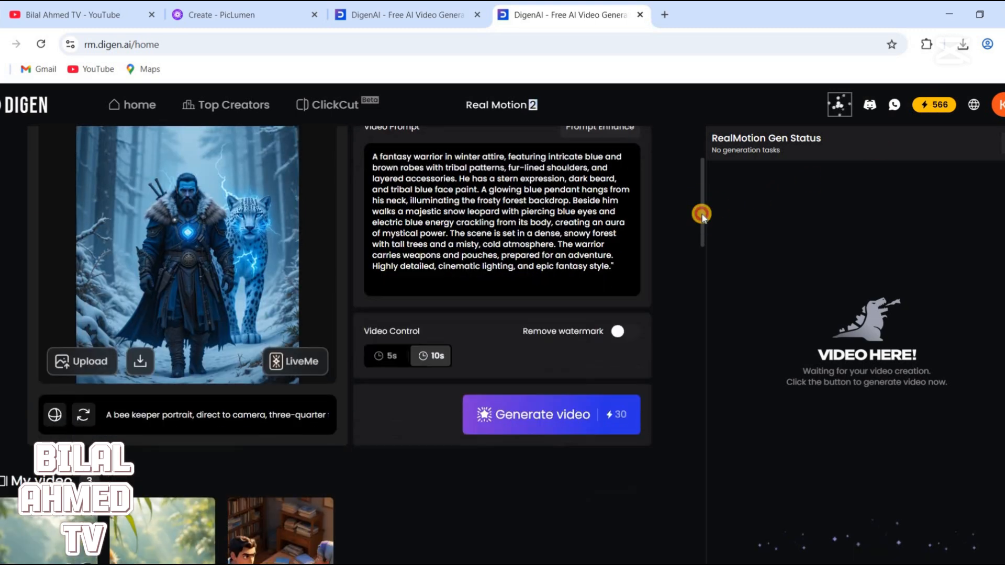
left_click(569, 423)
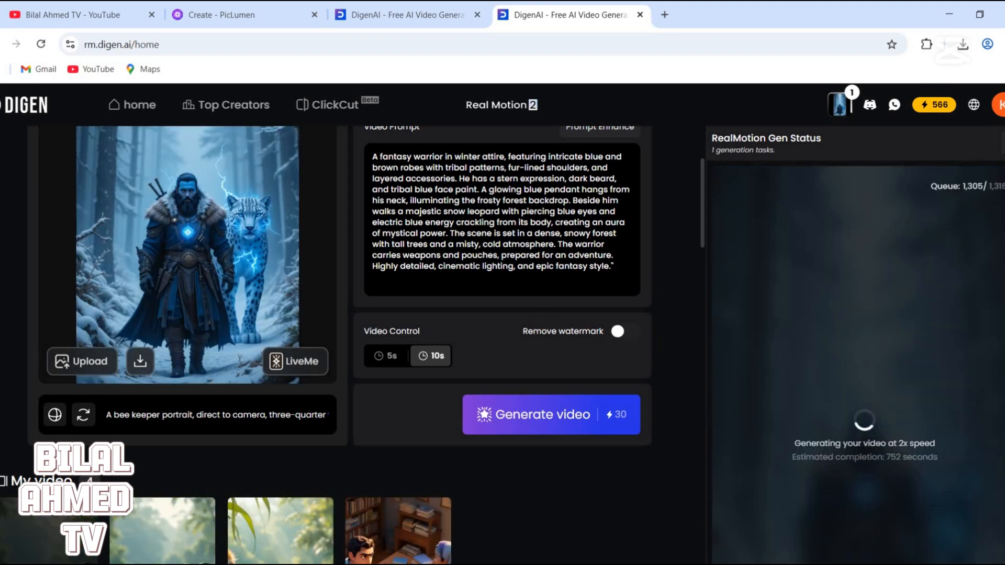
Preview the generated warrior video and download it as an MP4 file
scroll(872, 356, "down", 3)
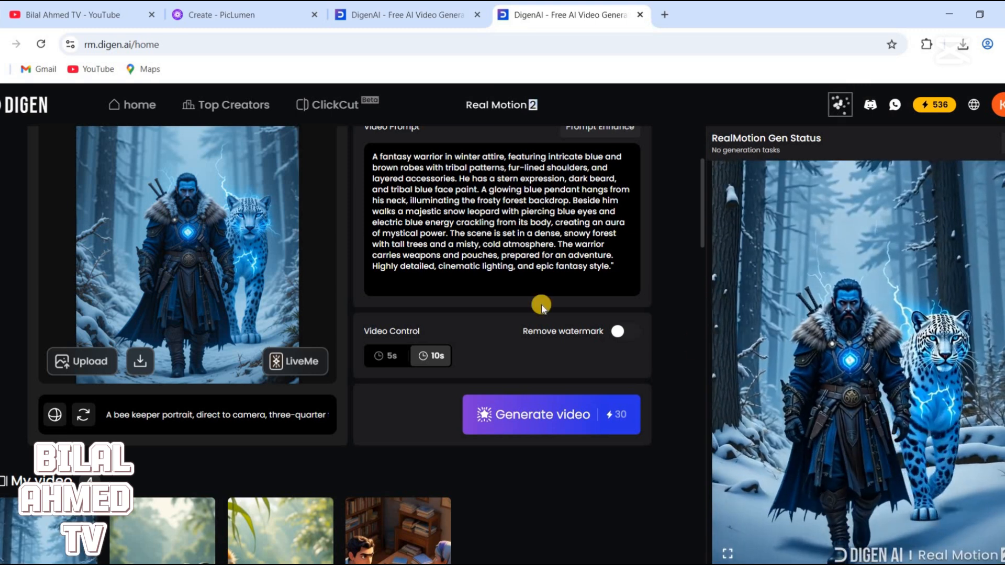
mouse_move(717, 372)
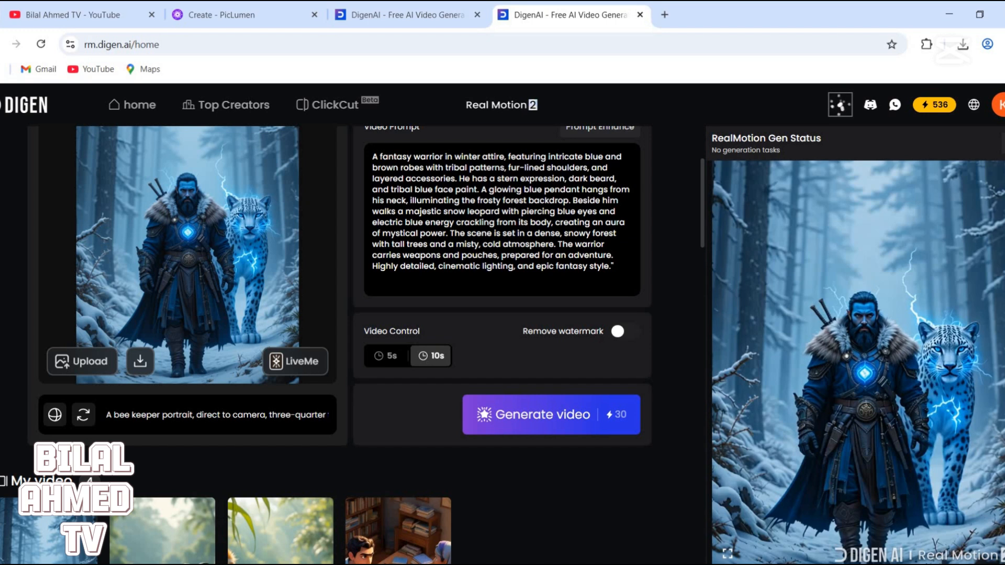
scroll(914, 353, "down", 1)
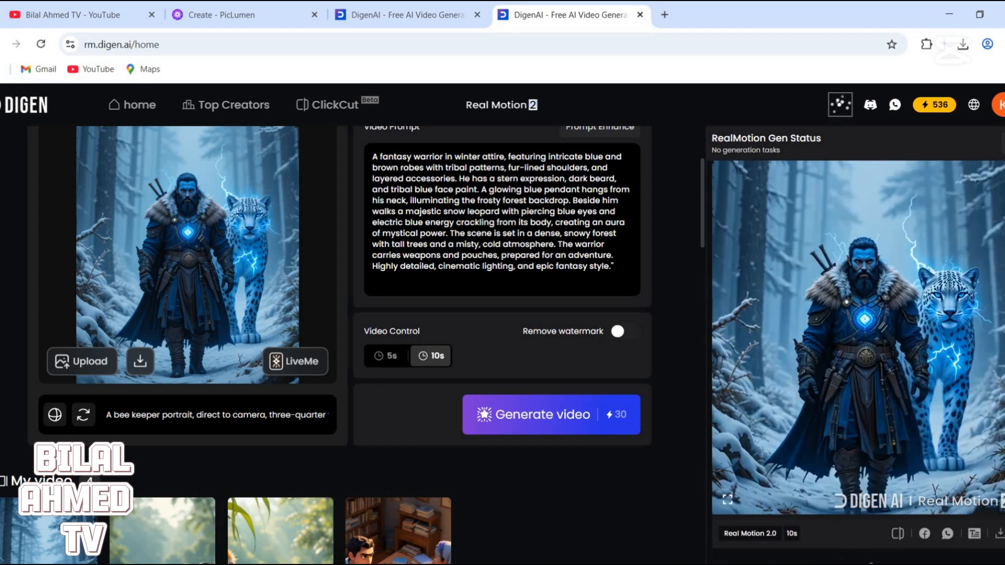
scroll(859, 361, "up", 1)
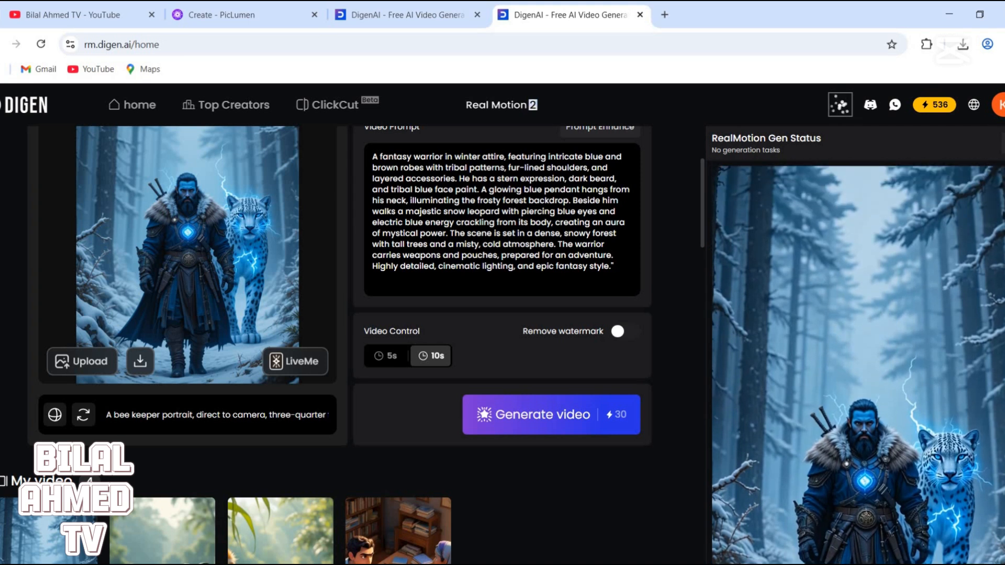
scroll(1001, 510, "down", 1)
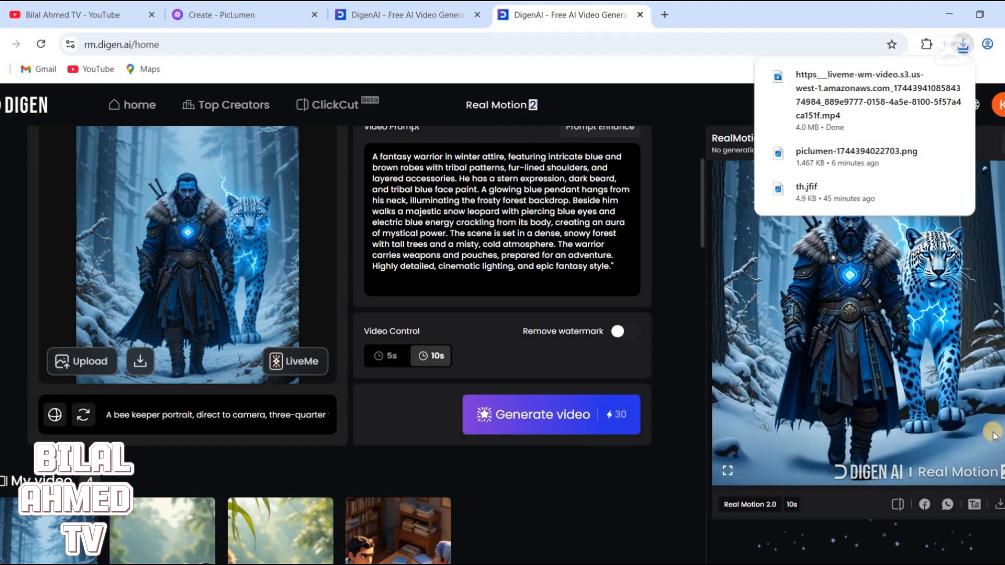
left_click(696, 93)
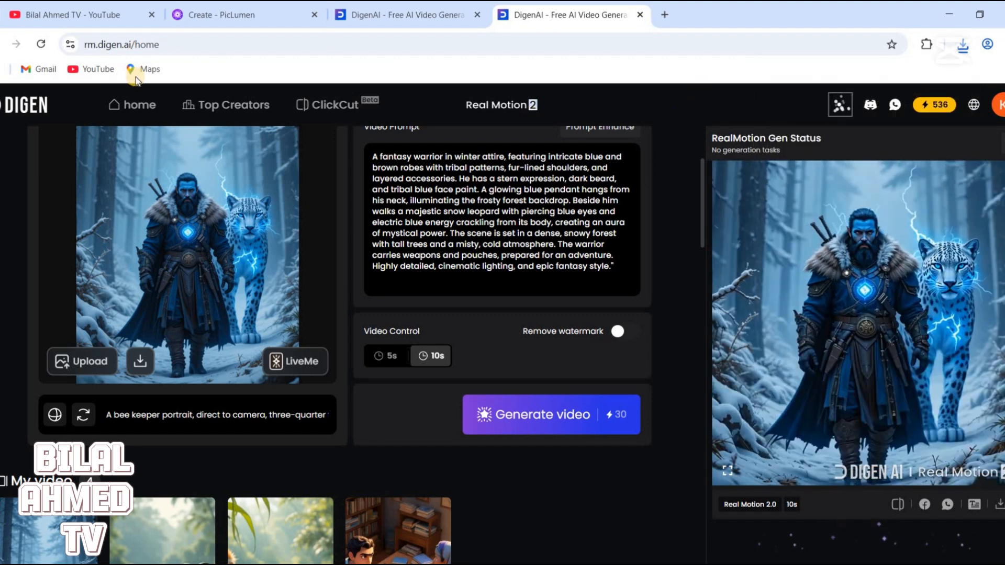
Return to the DigenAI home page and browse the community's creations down to the sailing ship video
left_click(134, 105)
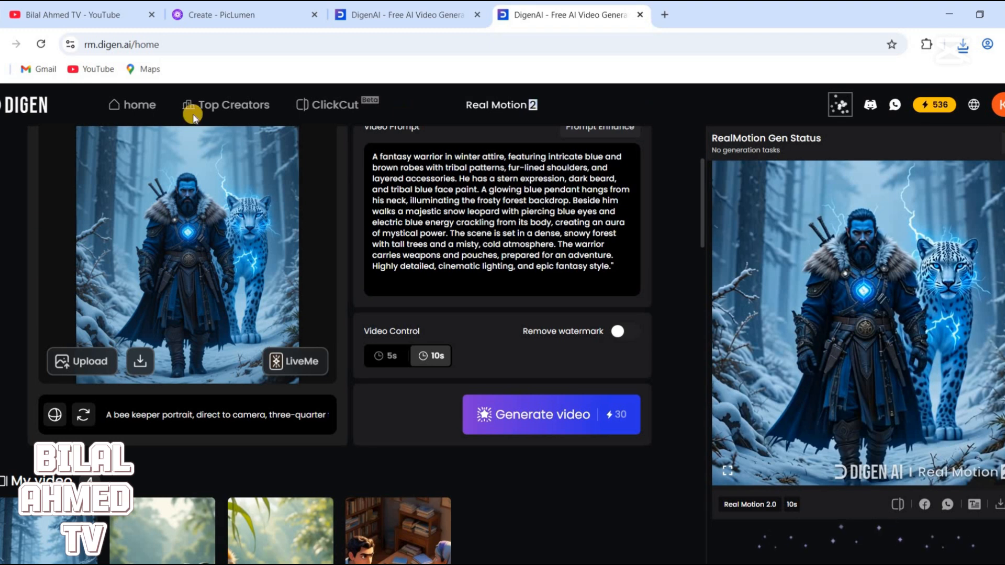
left_click(138, 106)
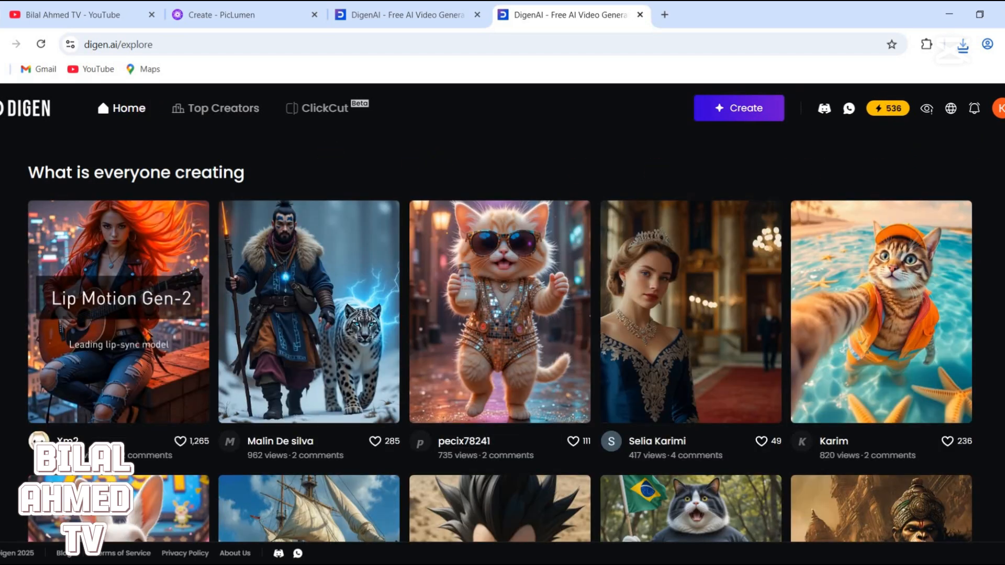
scroll(502, 341, "down", 3)
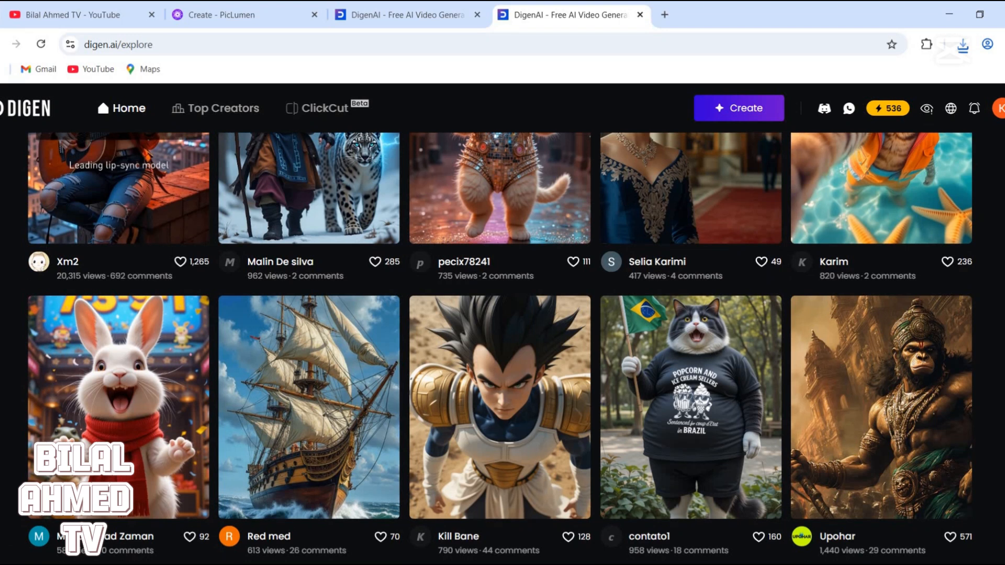
scroll(355, 277, "down", 2)
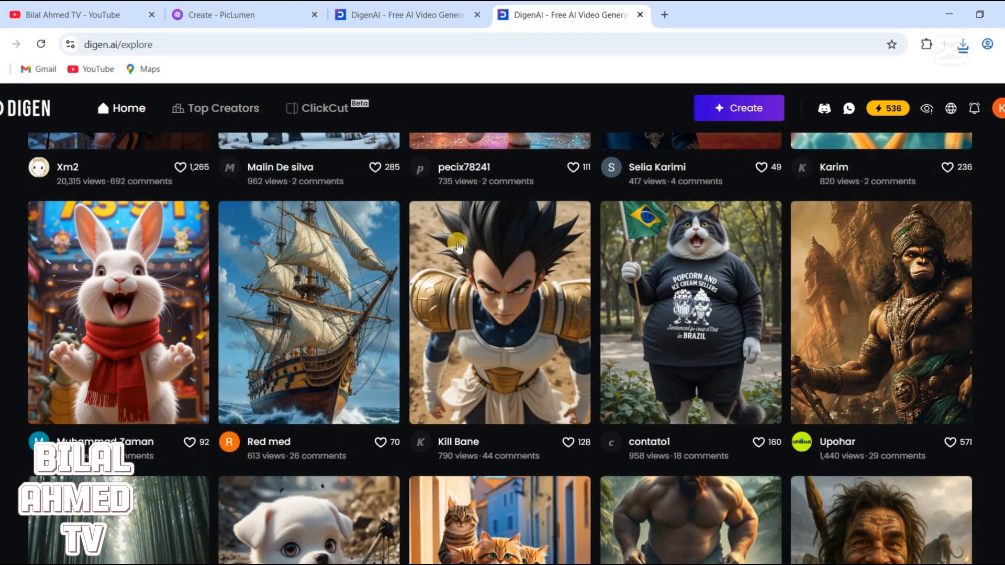
Open the sailing ship video, post the comment "nice", like the video and close it
left_click(354, 273)
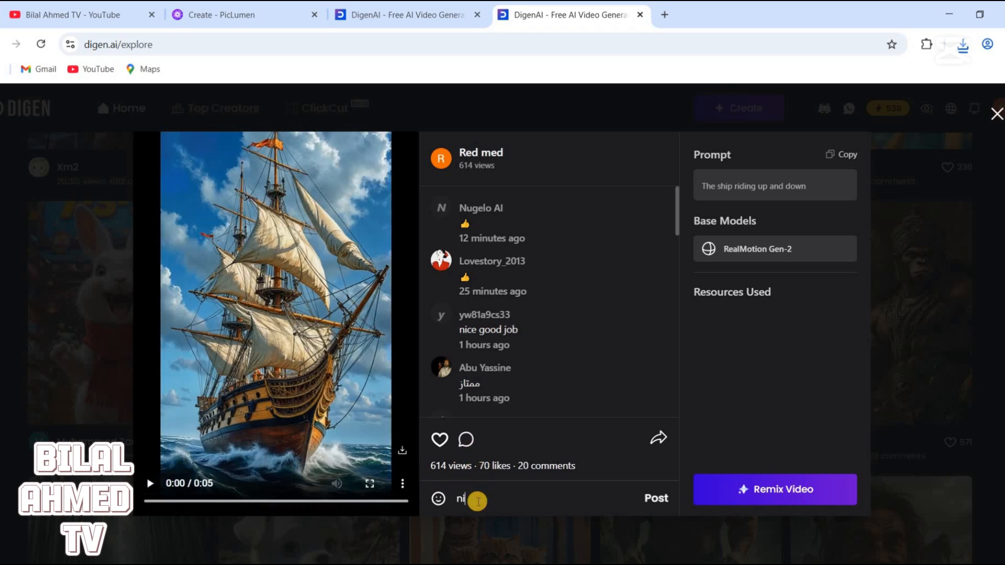
type("e")
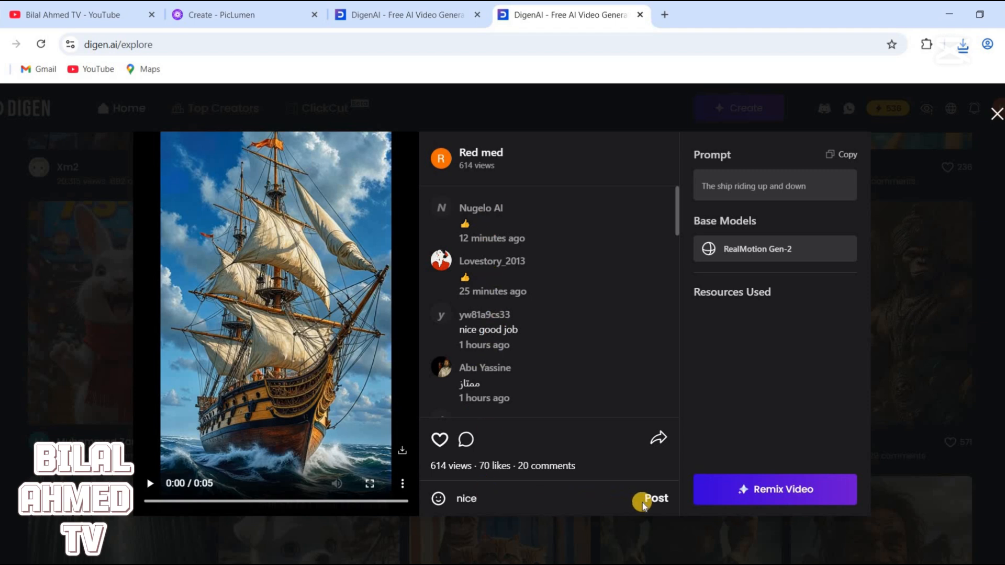
key("Return")
left_click(440, 441)
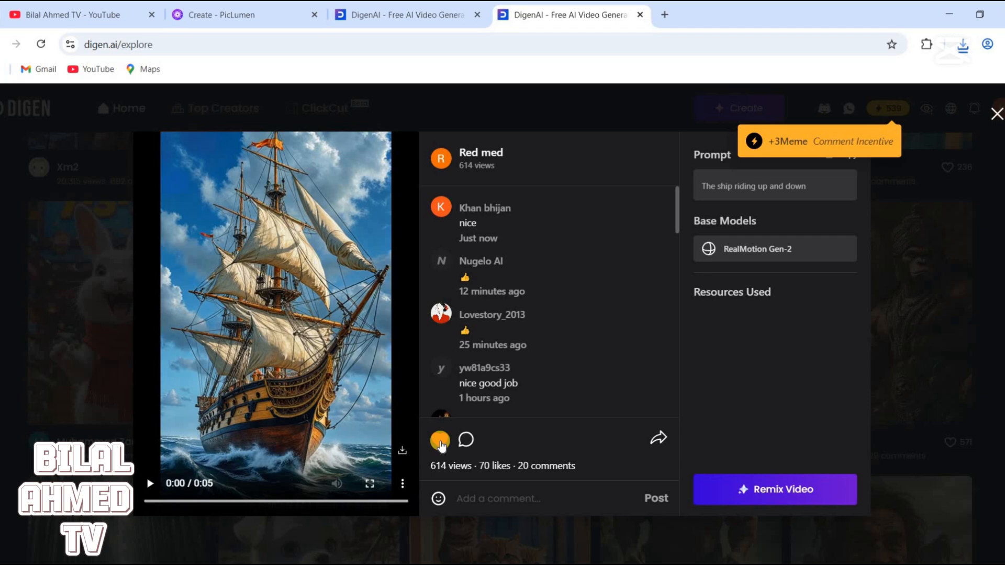
left_click(995, 116)
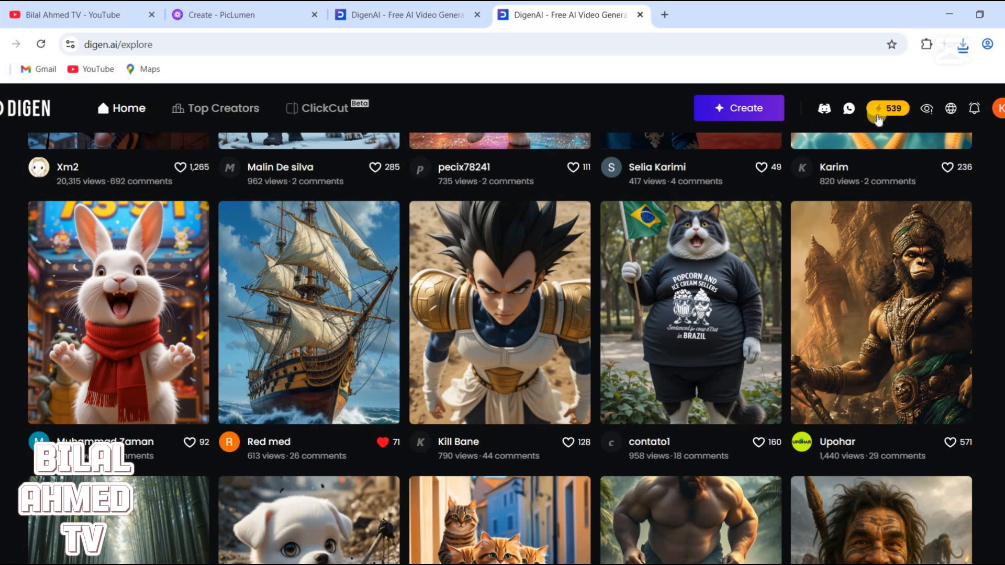
Open the white rabbit video with the red scarf, post the comment "nice", like the video and close it
left_click(80, 324)
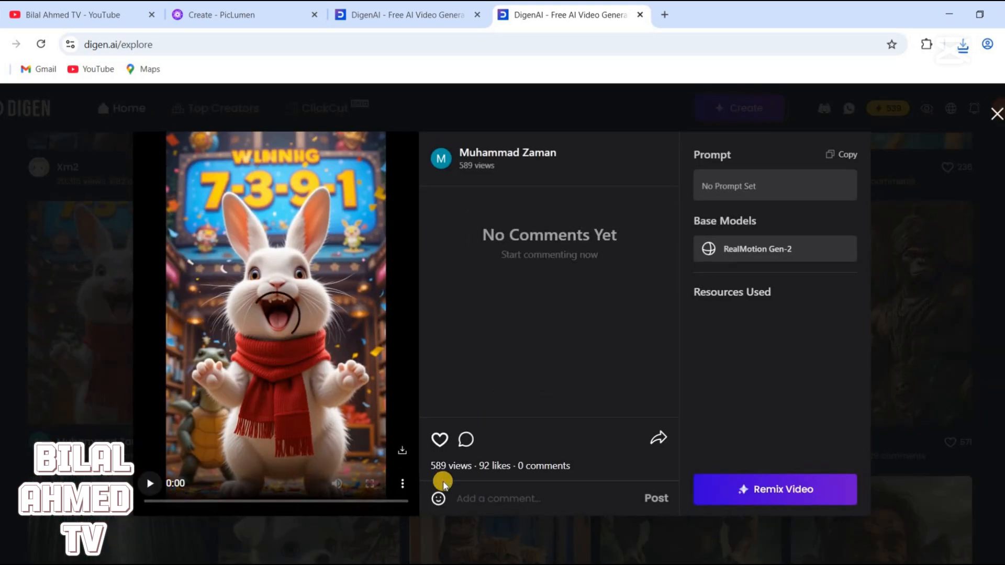
left_click(478, 497)
type("nice")
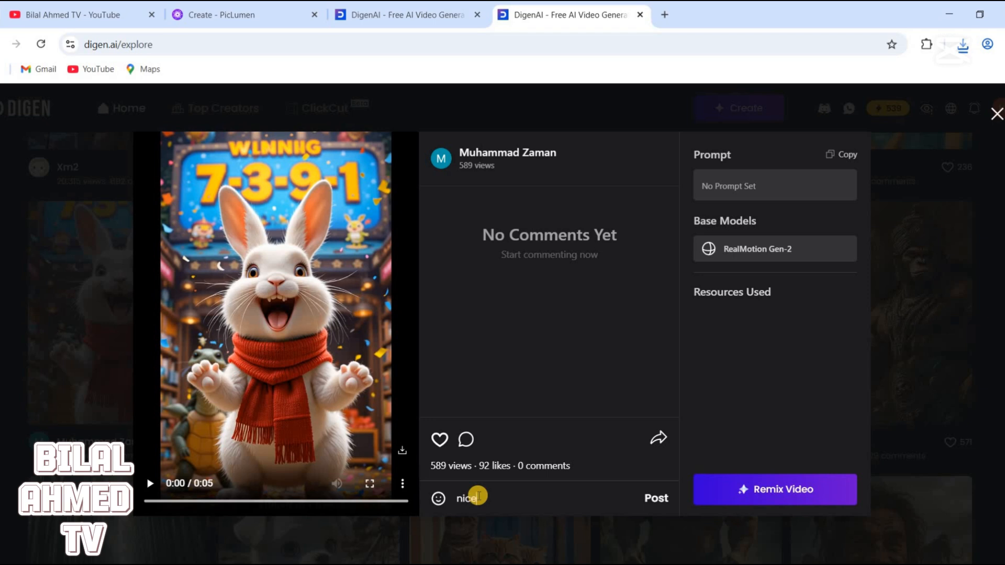
left_click(656, 498)
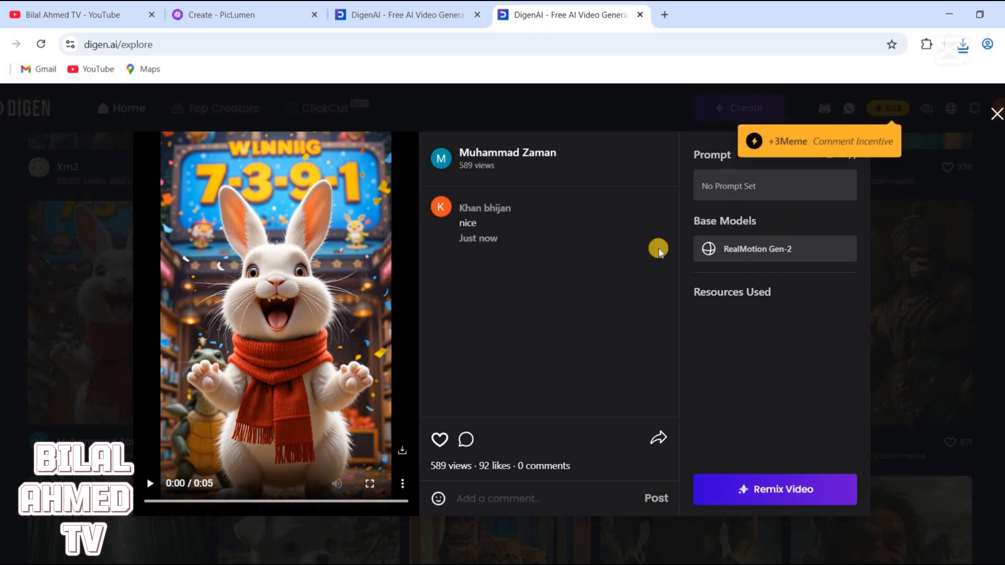
left_click(439, 439)
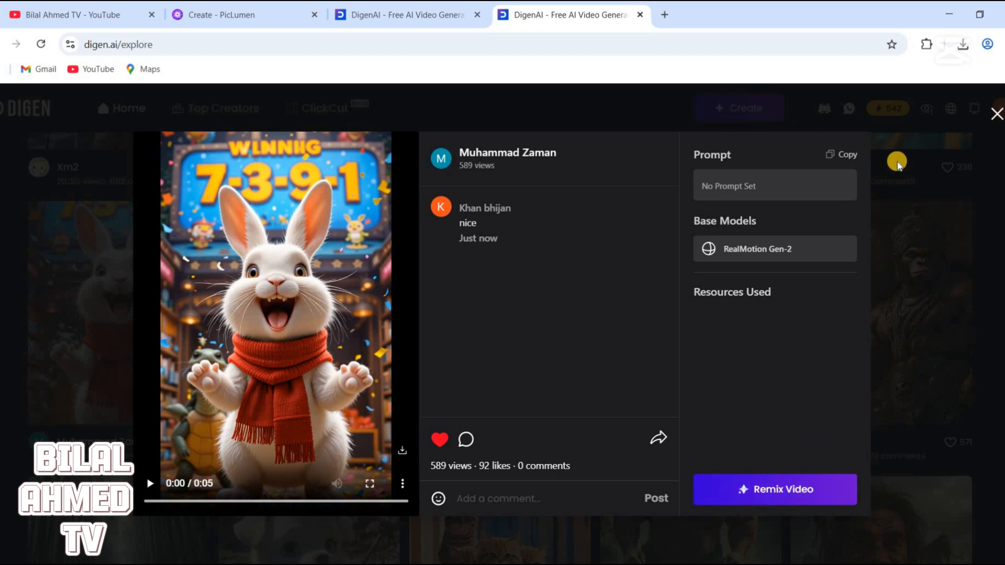
left_click(954, 151)
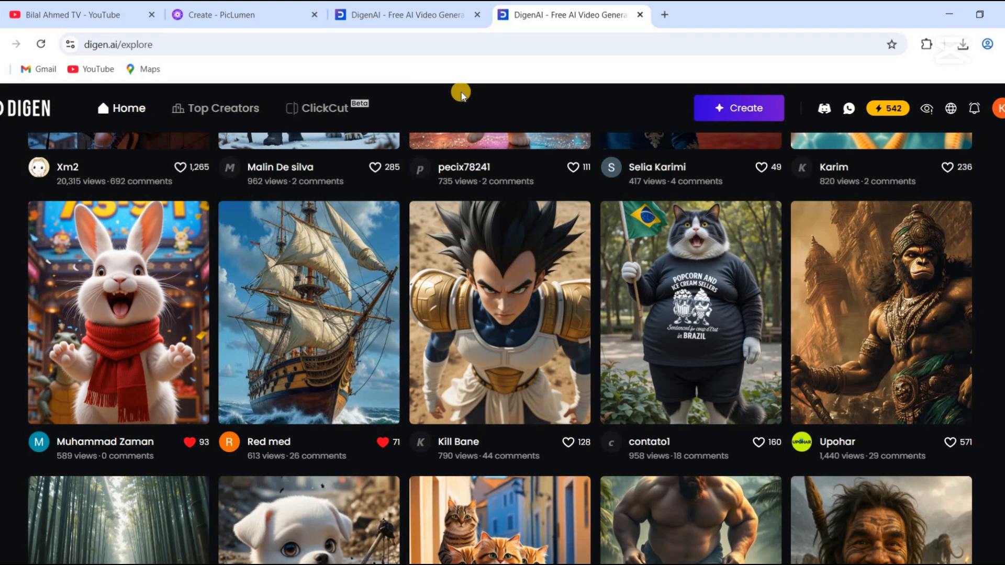
Switch to the YouTube channel's videos page that is already open in the browser
left_click(87, 15)
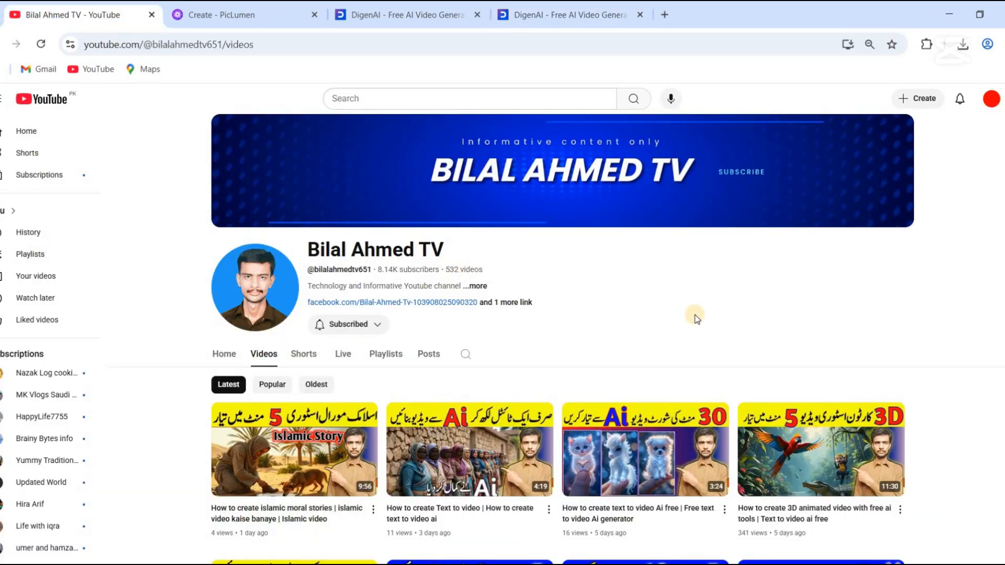